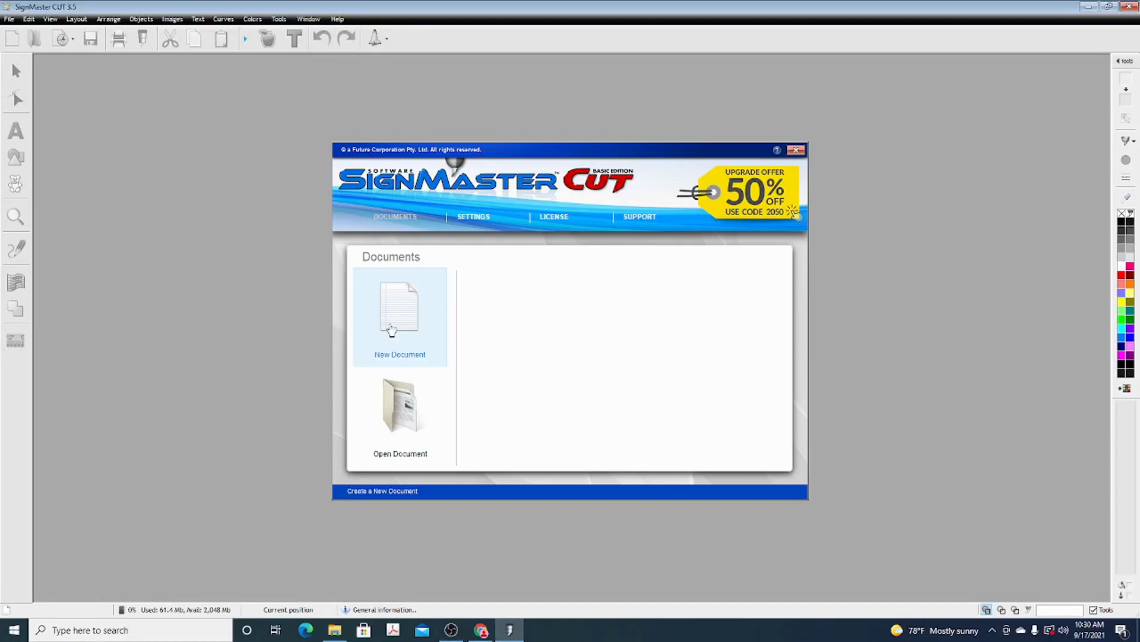
# - Create a new blank document and import Logo.png from the Downloads folder
pyautogui.click(391, 331)
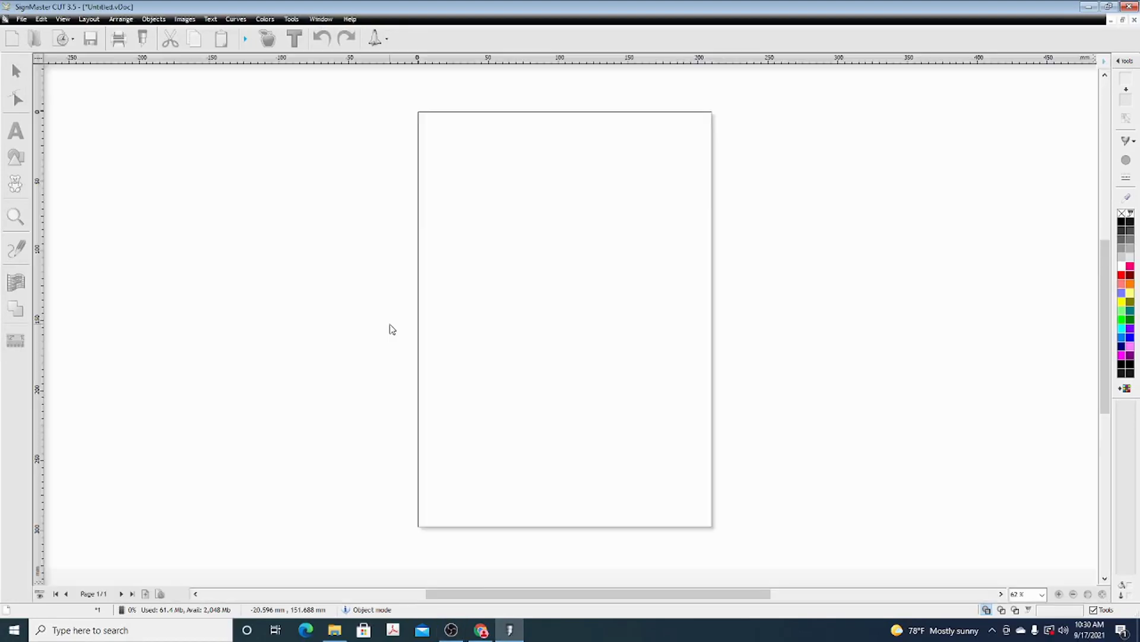
pyautogui.click(23, 20)
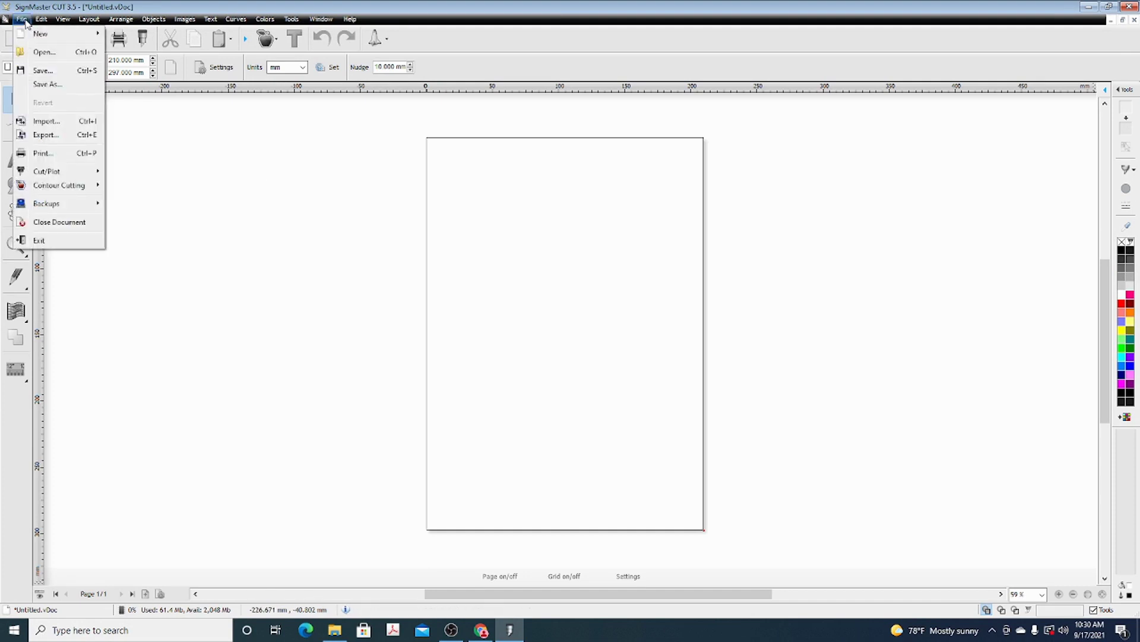
pyautogui.click(37, 122)
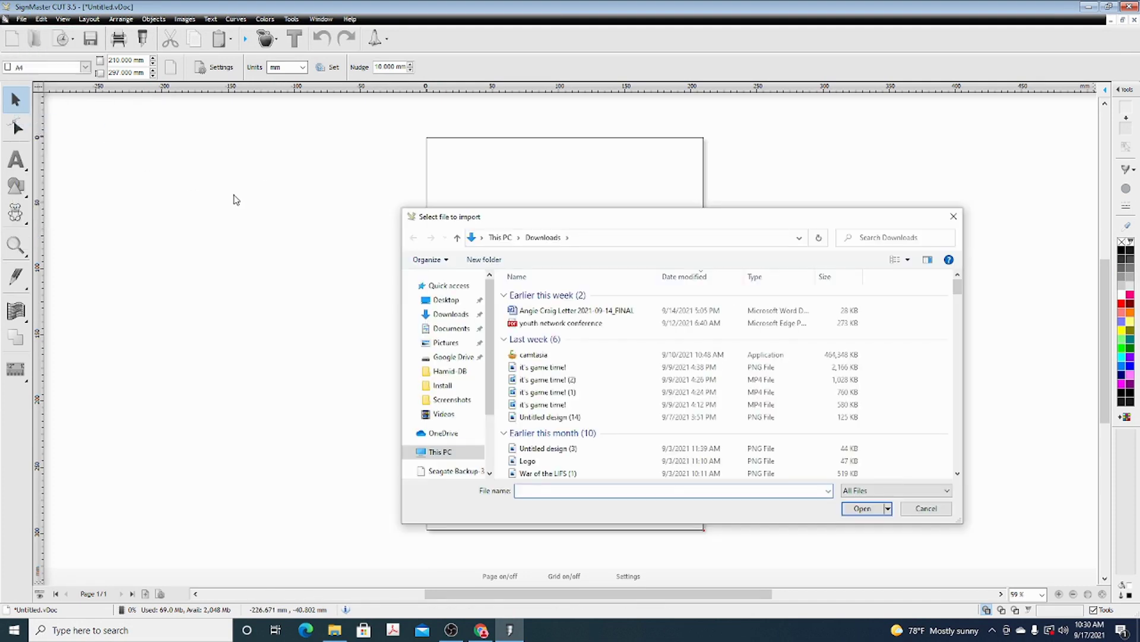
pyautogui.click(532, 461)
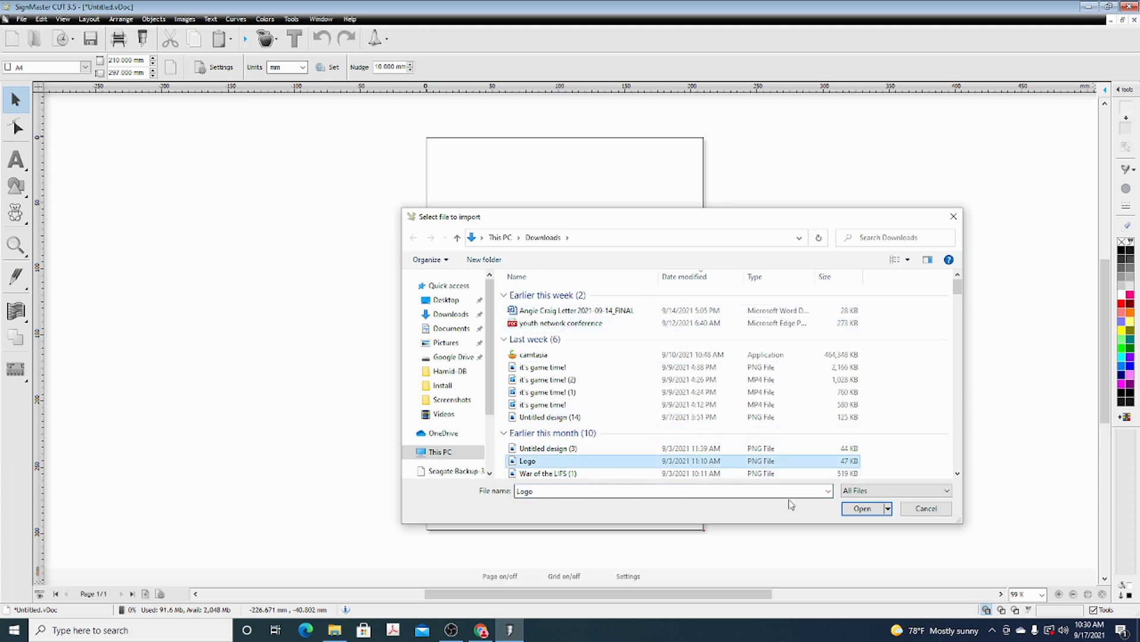
pyautogui.click(861, 508)
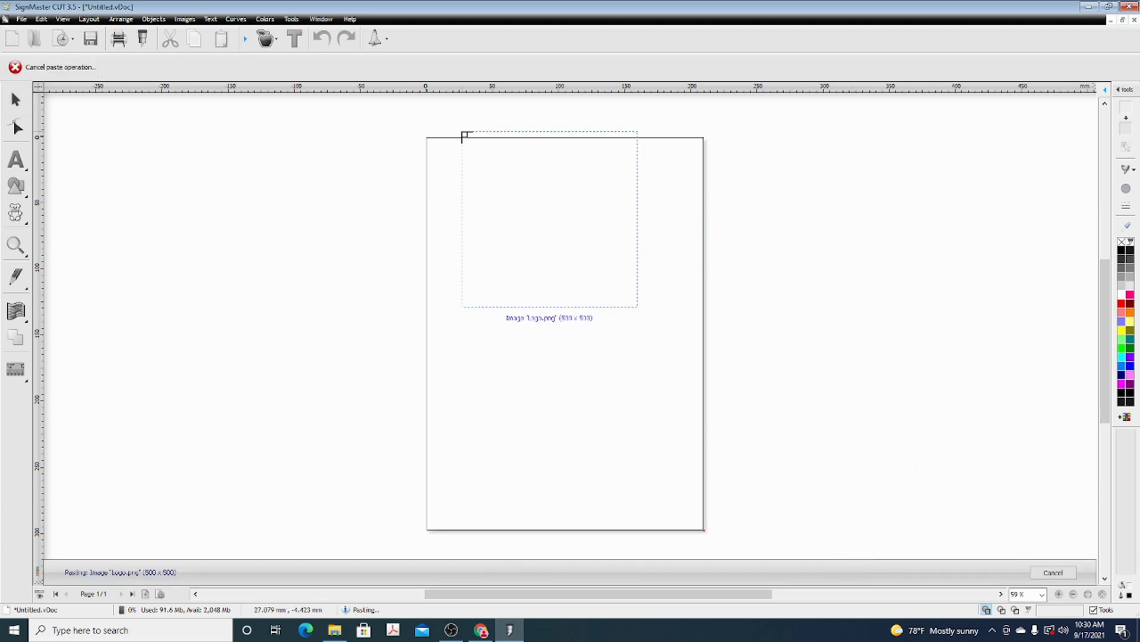
# - Place the logo, enlarge it to about 197 mm, and stack three copies down the page
pyautogui.click(432, 130)
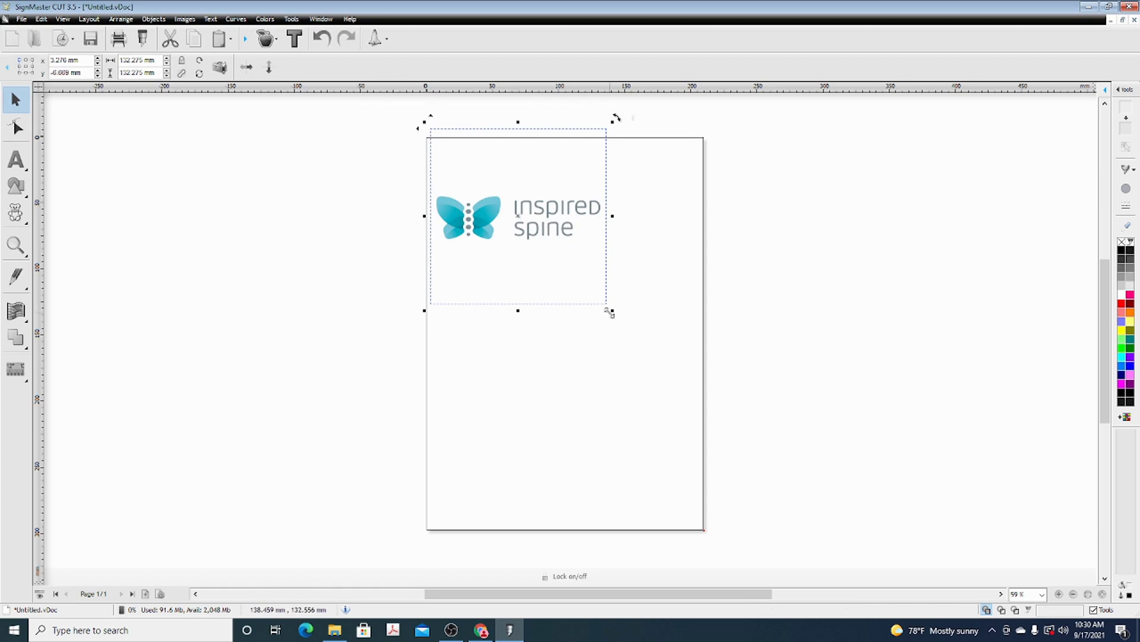
pyautogui.moveTo(610, 312); pyautogui.dragTo(698, 370)
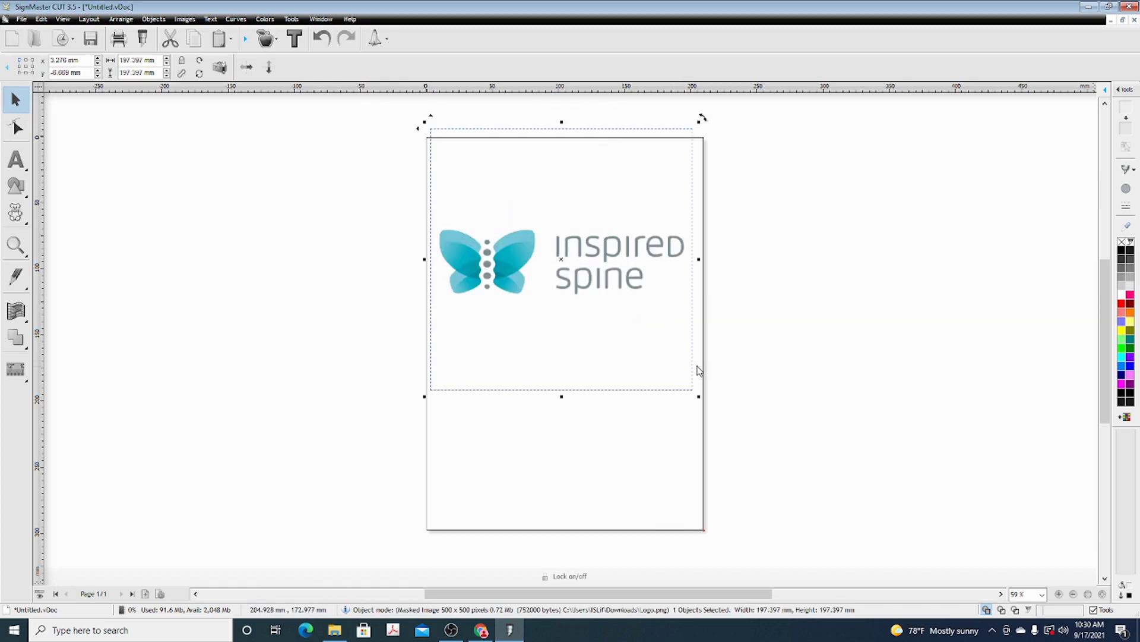
pyautogui.moveTo(560, 261); pyautogui.dragTo(560, 175)
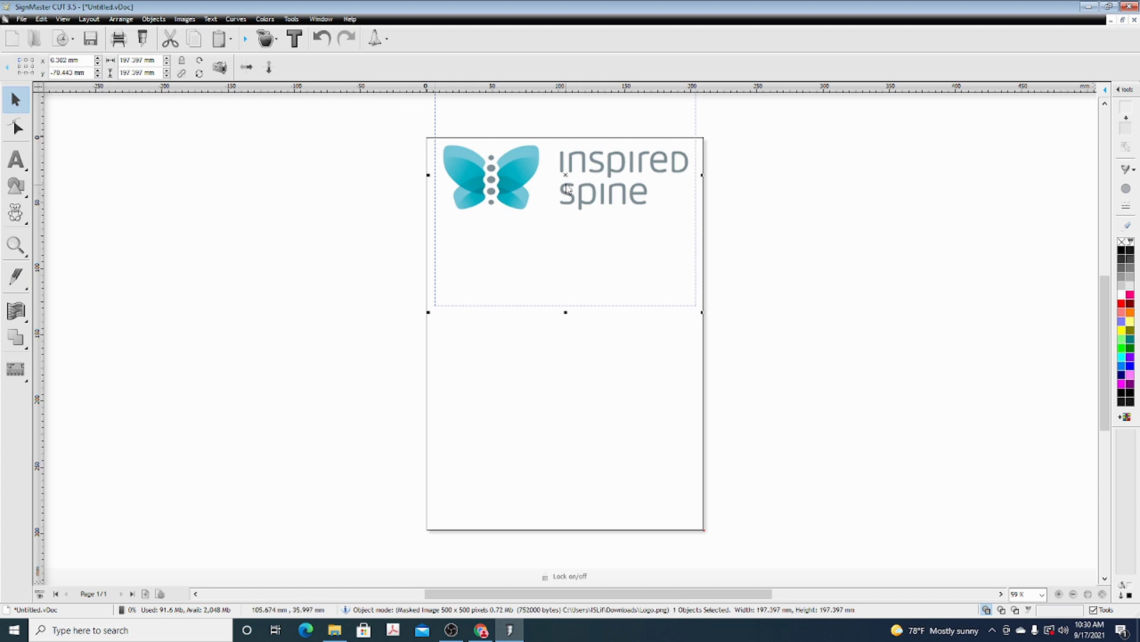
pyautogui.moveTo(567, 189); pyautogui.dragTo(566, 338)
pyautogui.click(738, 315)
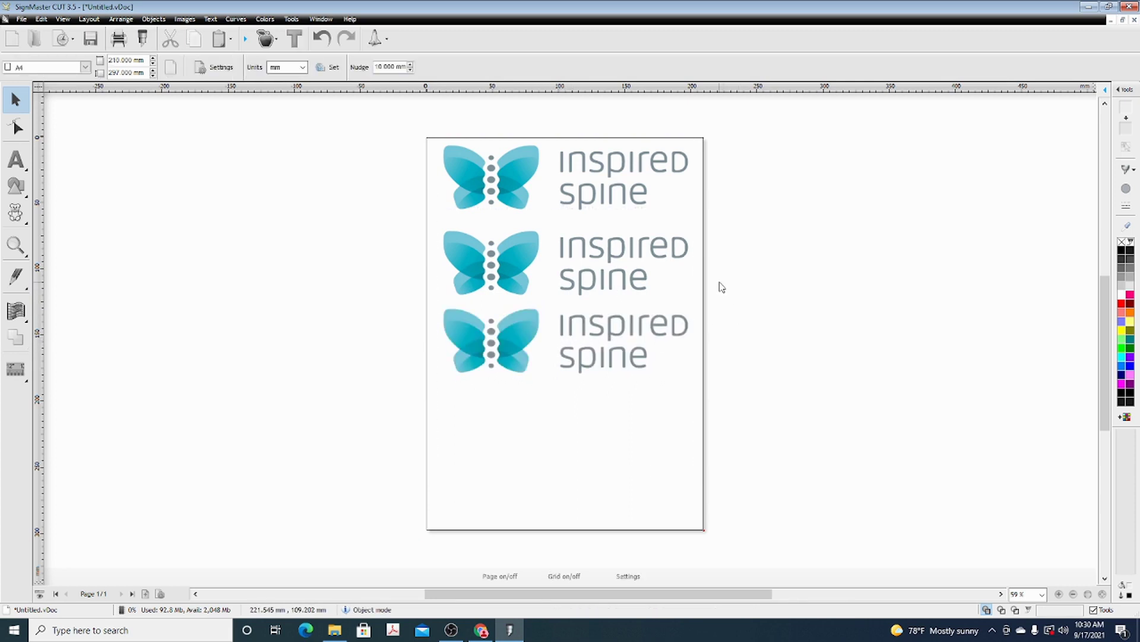
# - Run the Contour Cut Wizard's Build Contours, including auto-traced image contours
pyautogui.click(267, 43)
pyautogui.click(249, 88)
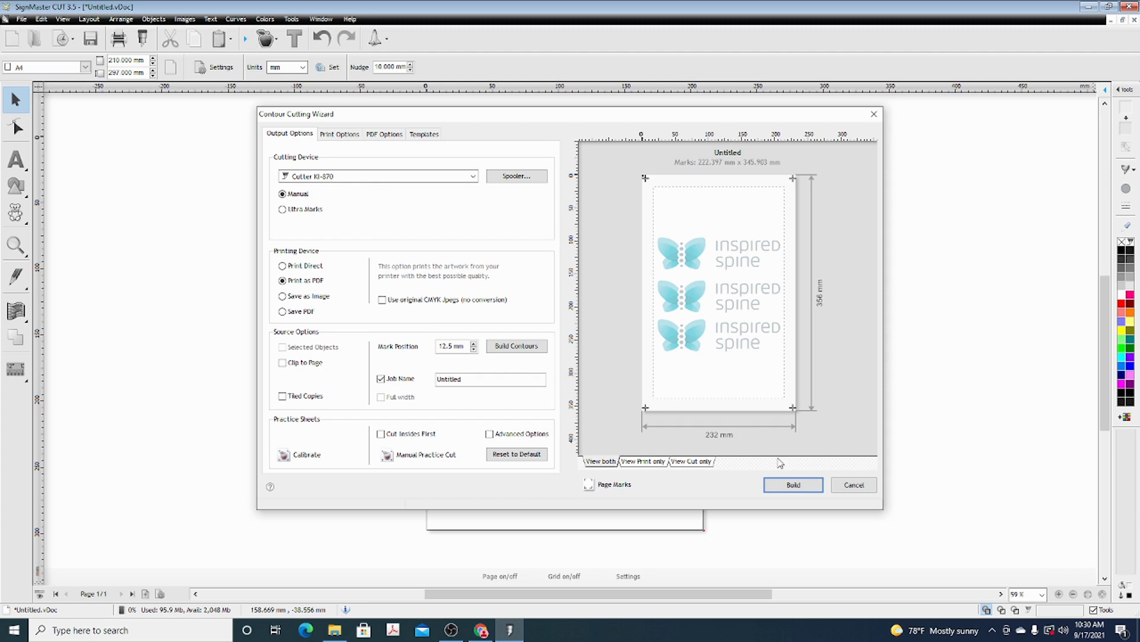
pyautogui.click(793, 484)
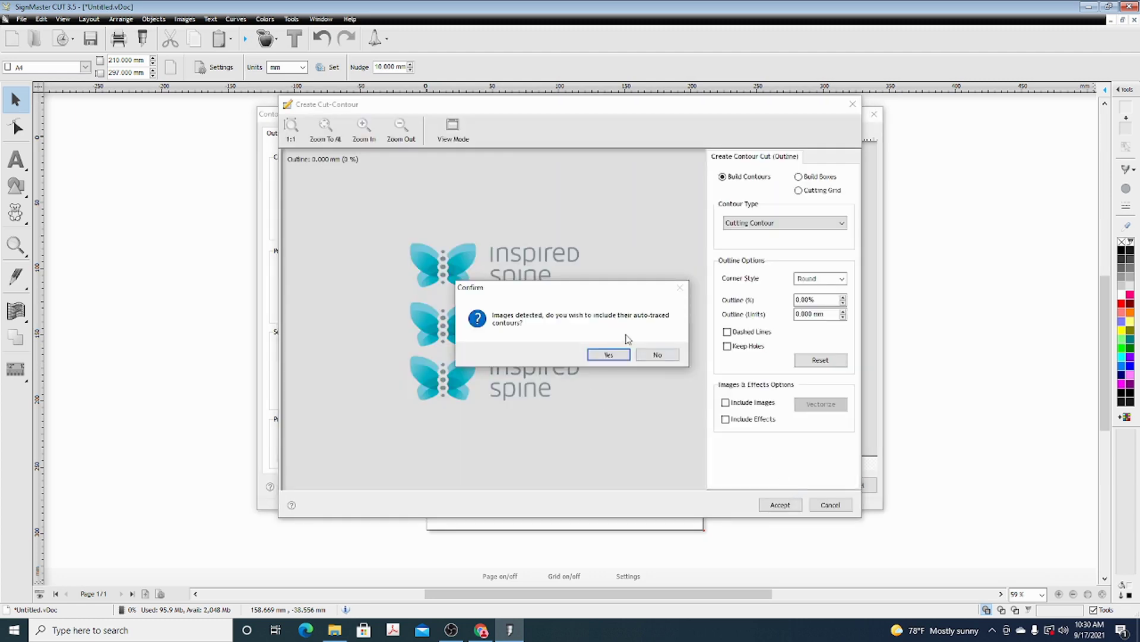
pyautogui.click(602, 359)
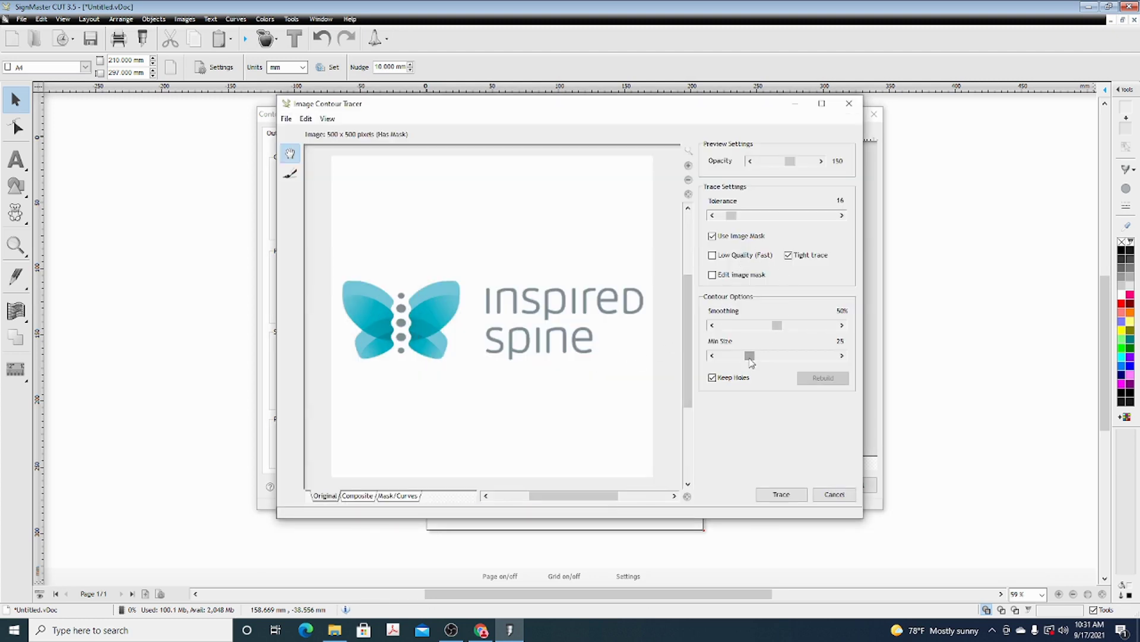
# - Trace the logo outline with a lower Min Size and apply it to all three logos
pyautogui.moveTo(749, 358); pyautogui.dragTo(735, 367)
pyautogui.click(781, 494)
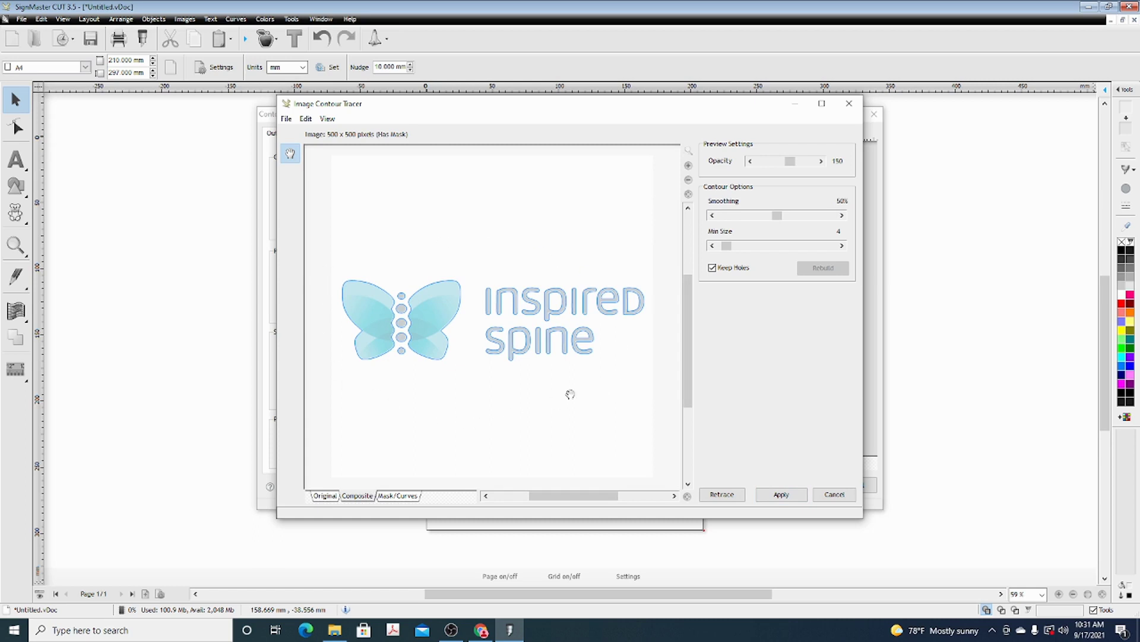
pyautogui.click(776, 498)
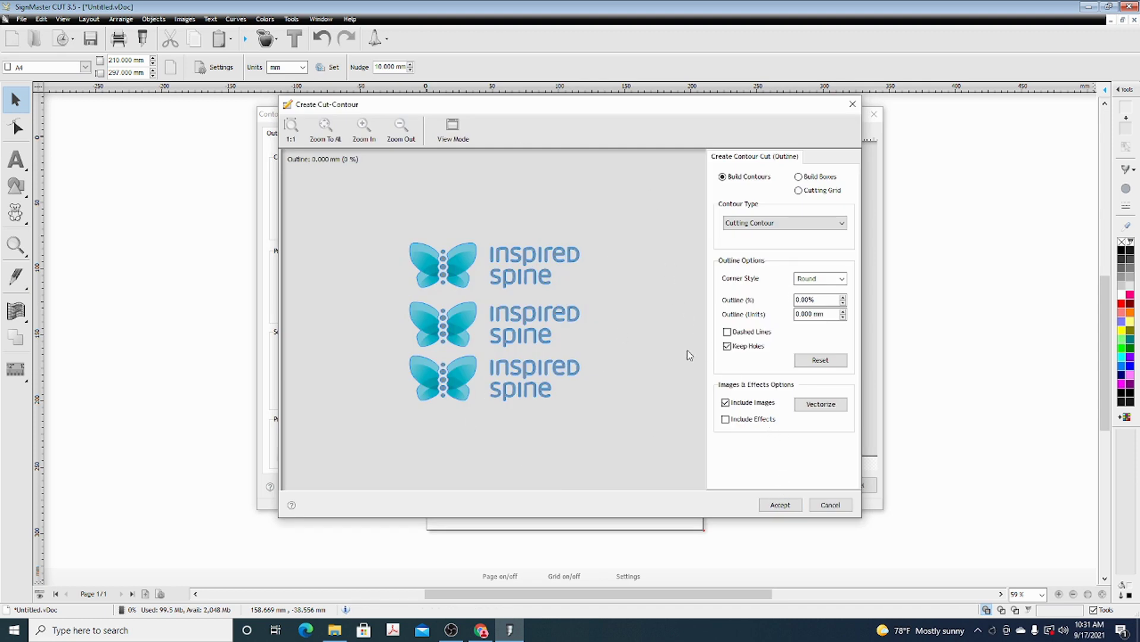
# - Set Corner Style to Default with a 0% outline and accept the cut contours
pyautogui.click(821, 279)
pyautogui.click(809, 291)
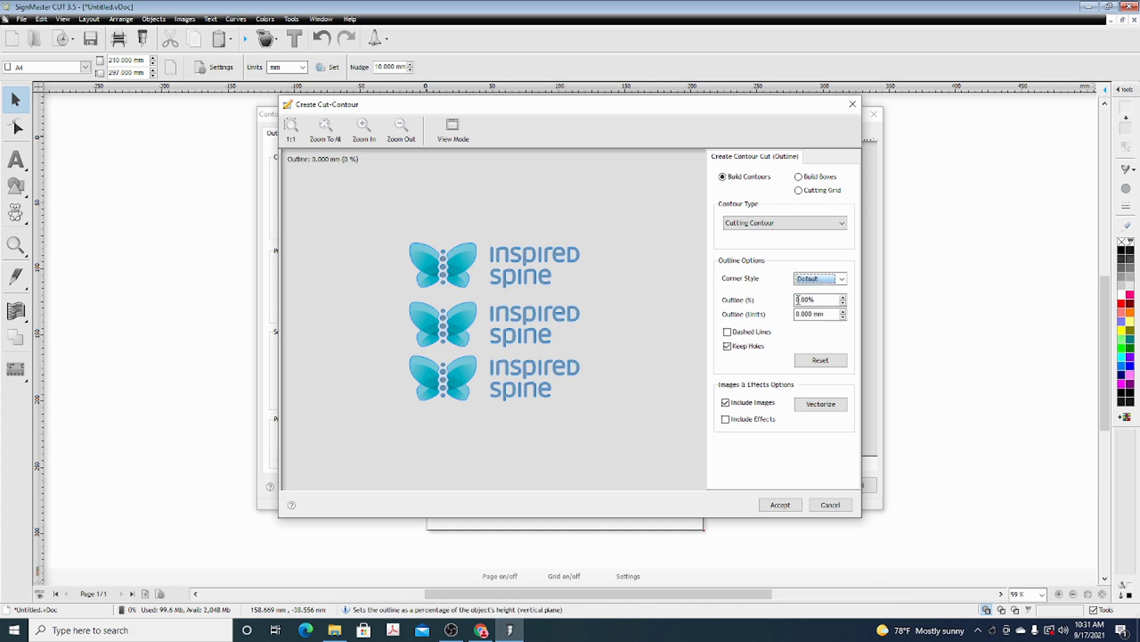
pyautogui.click(798, 300)
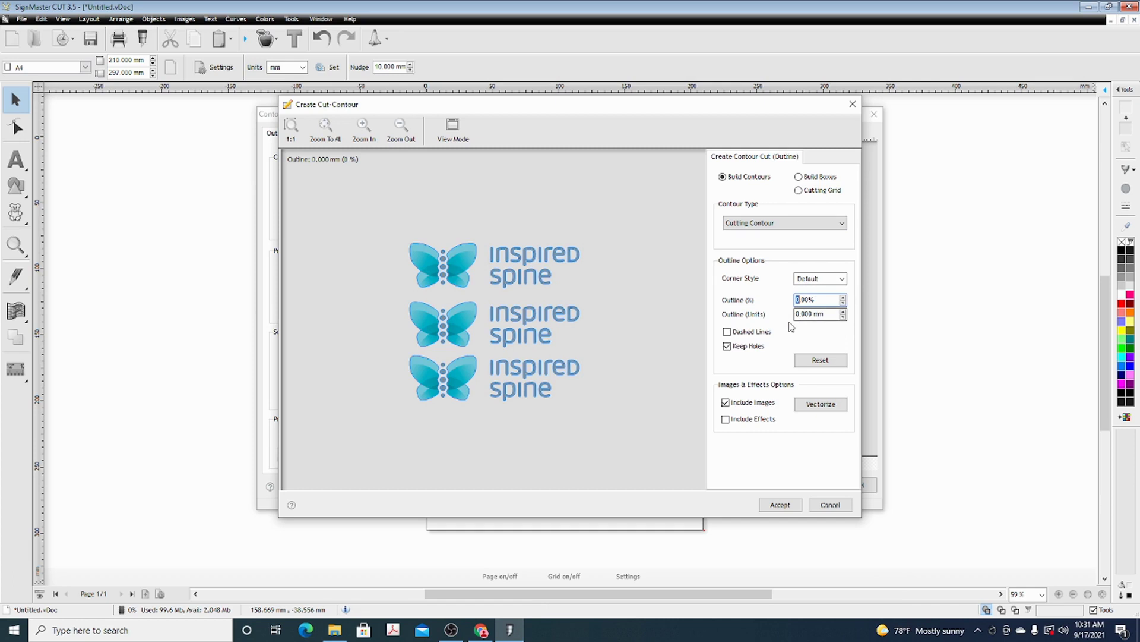
pyautogui.write('1')
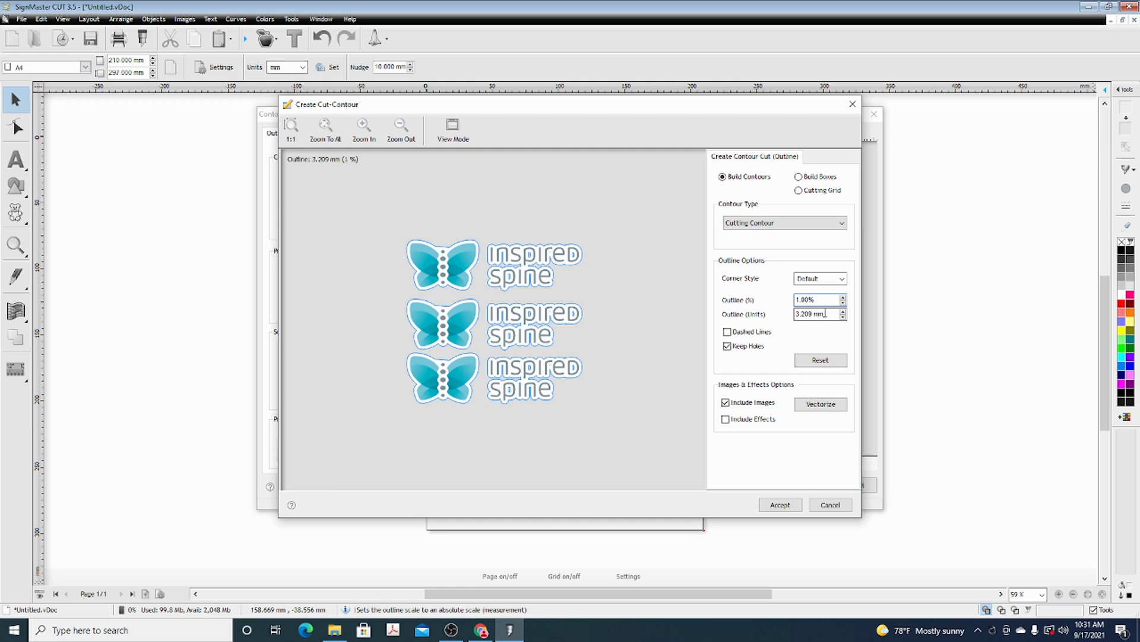
pyautogui.write('-')
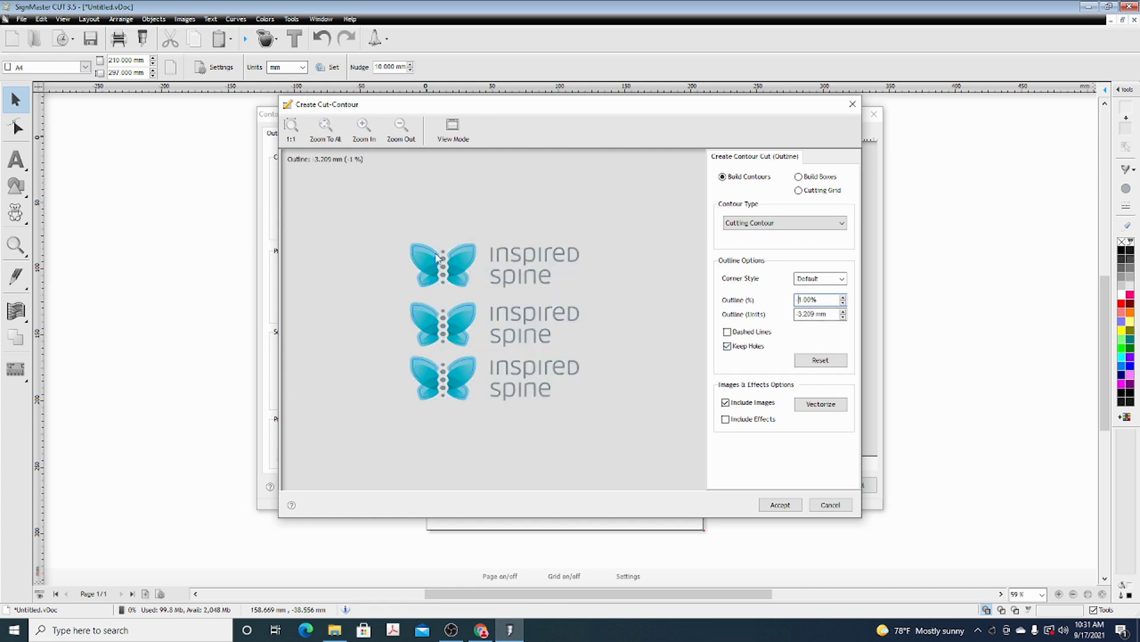
pyautogui.moveTo(802, 300); pyautogui.dragTo(785, 297)
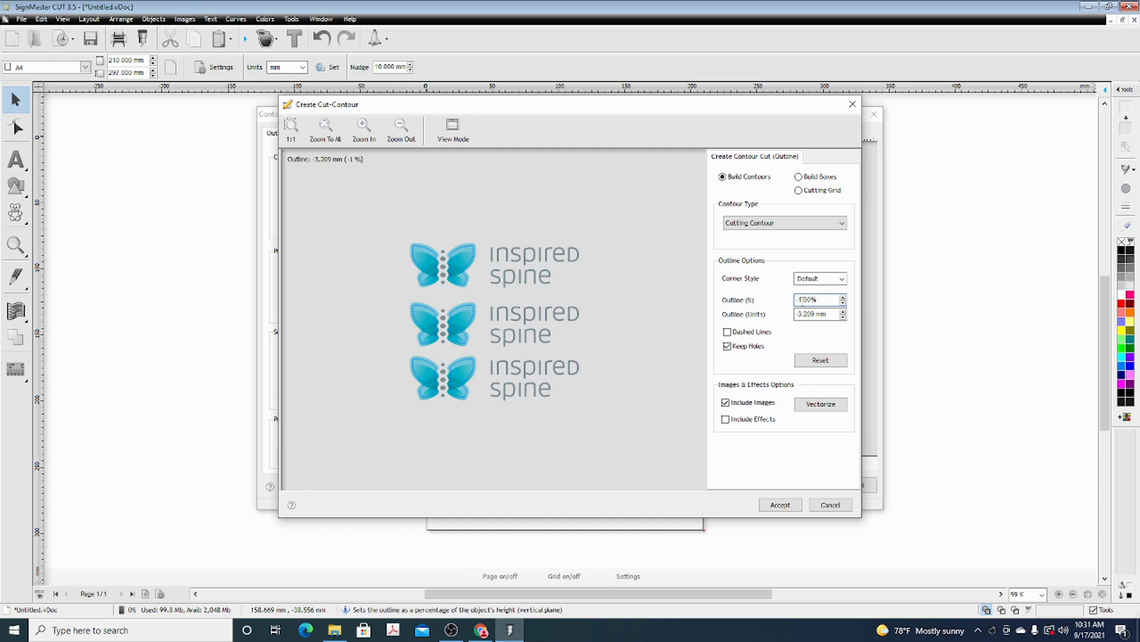
pyautogui.write('0')
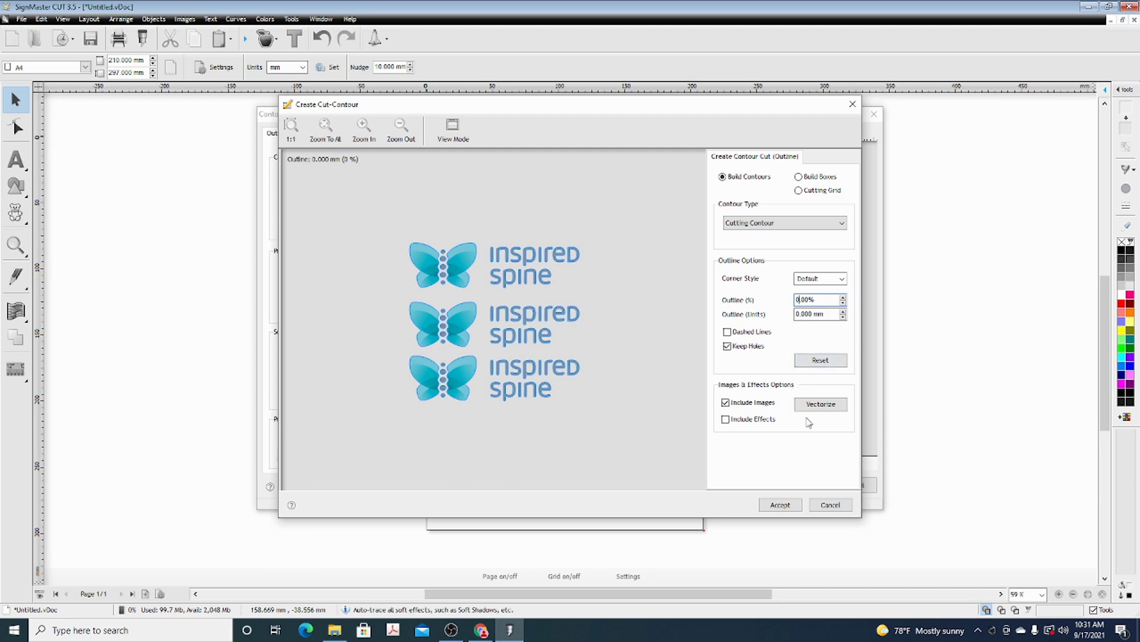
pyautogui.click(772, 507)
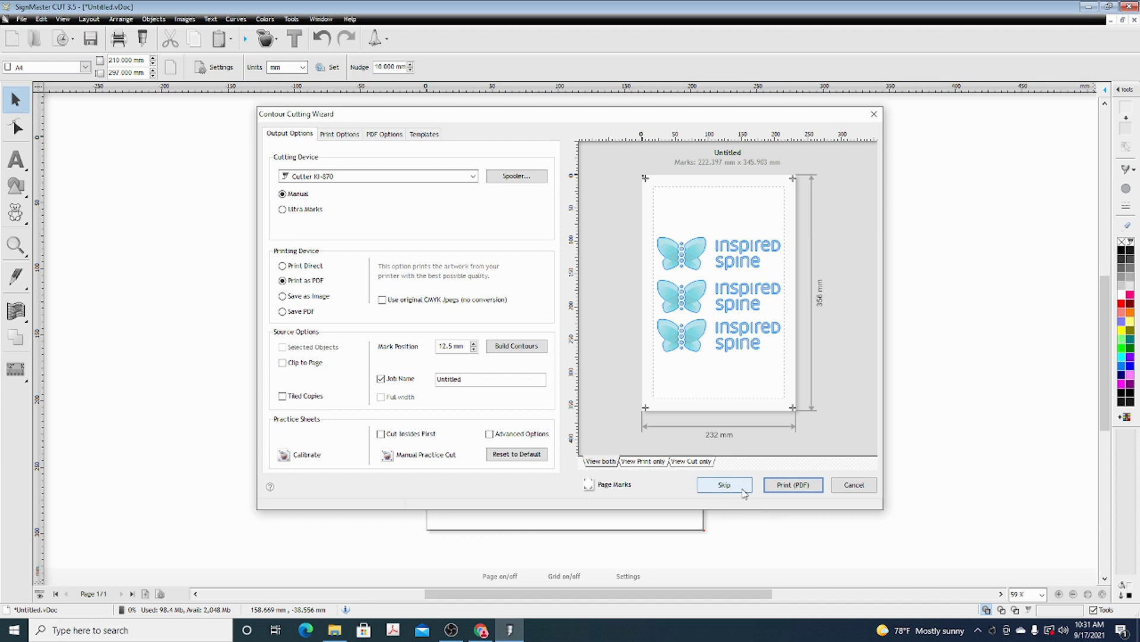
# - Skip printing and send the contoured logos to the cutter
pyautogui.click(742, 490)
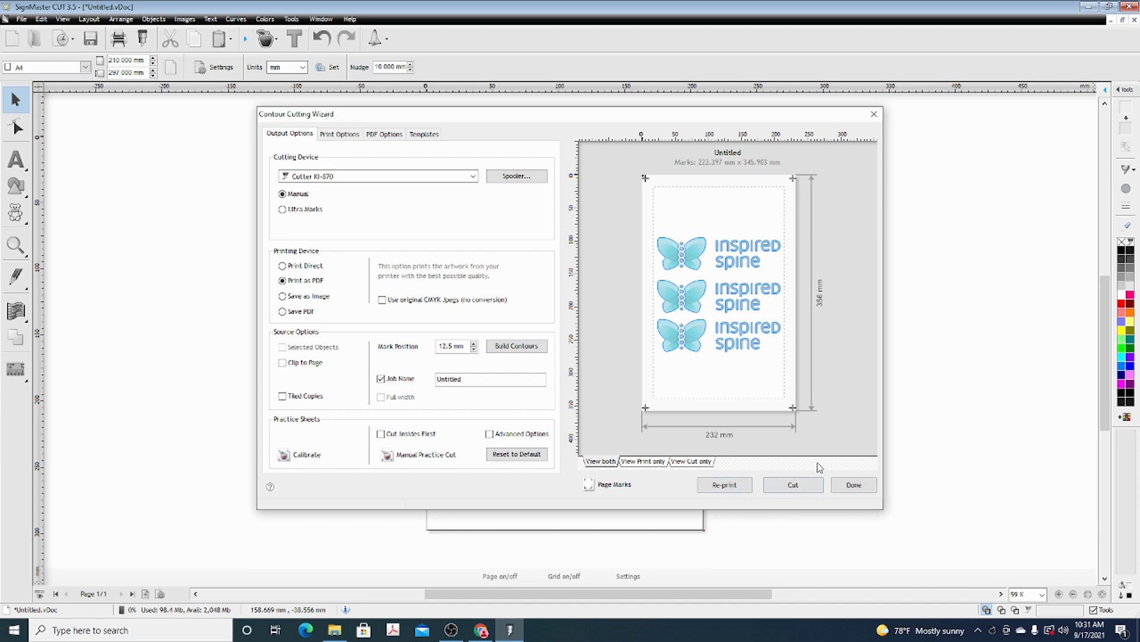
pyautogui.click(780, 490)
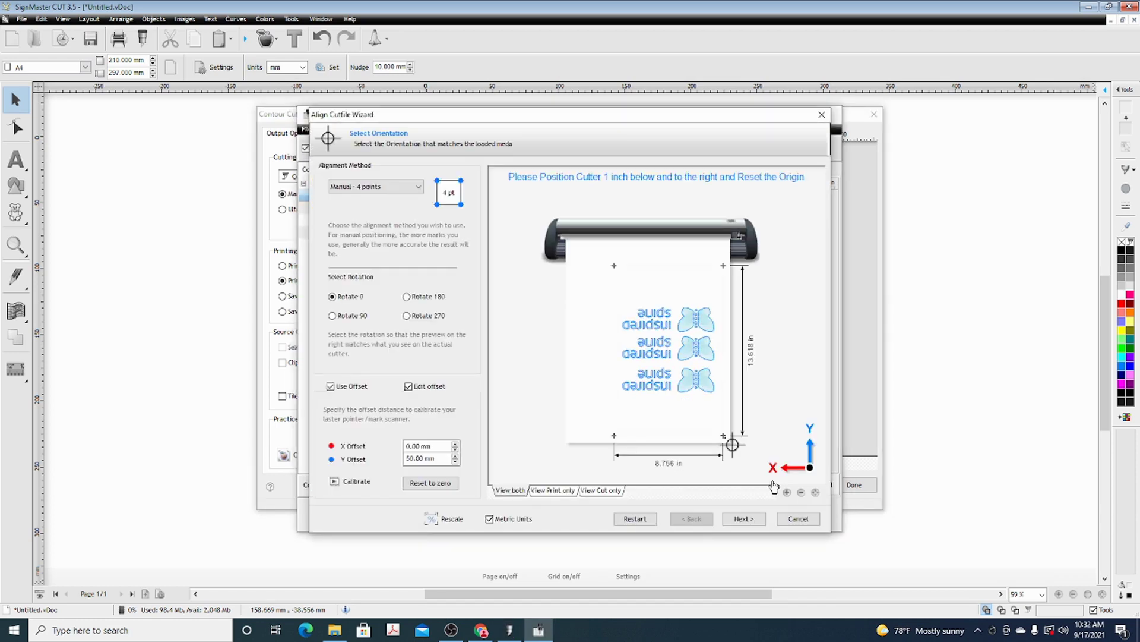
# - Set the alignment method to None (Cut normal) and finish the Align Cutfile Wizard
pyautogui.click(401, 187)
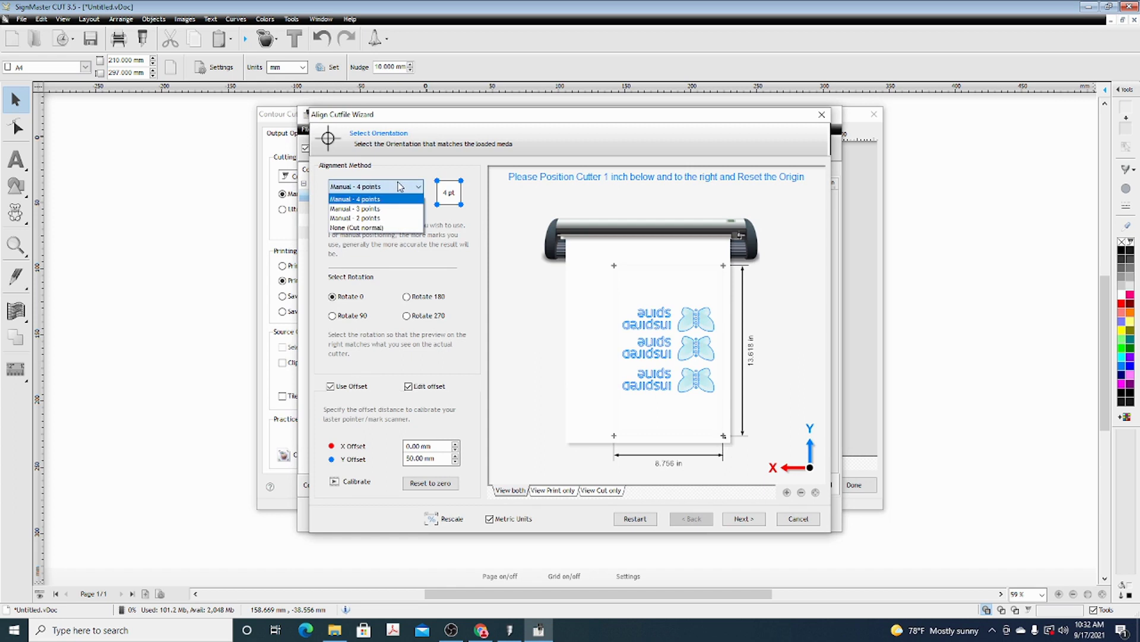
pyautogui.click(386, 227)
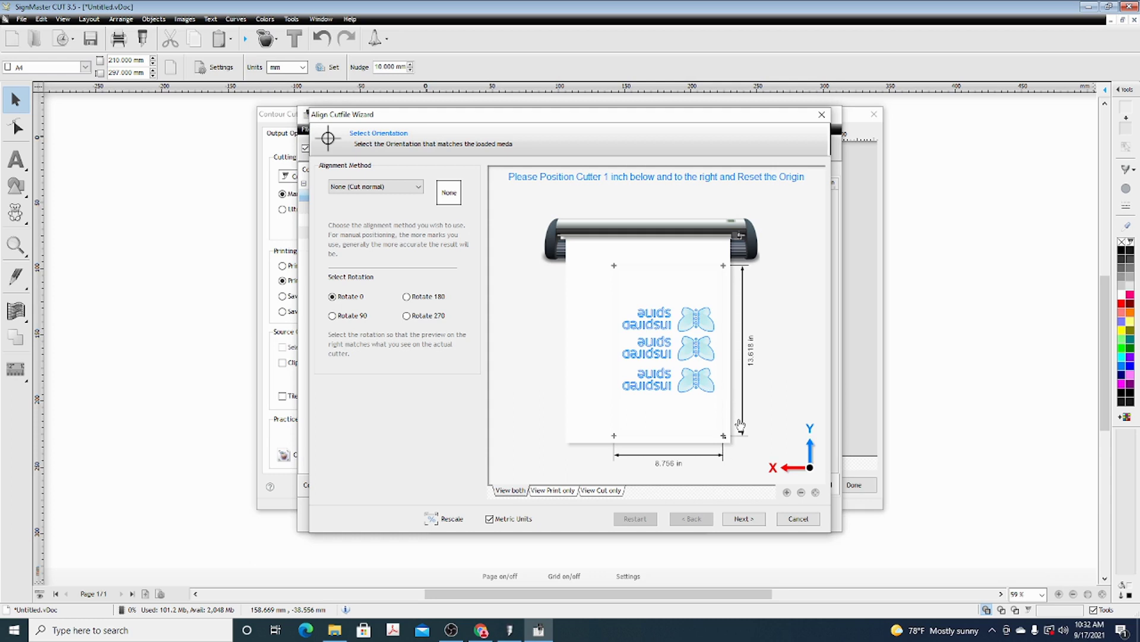
pyautogui.click(752, 519)
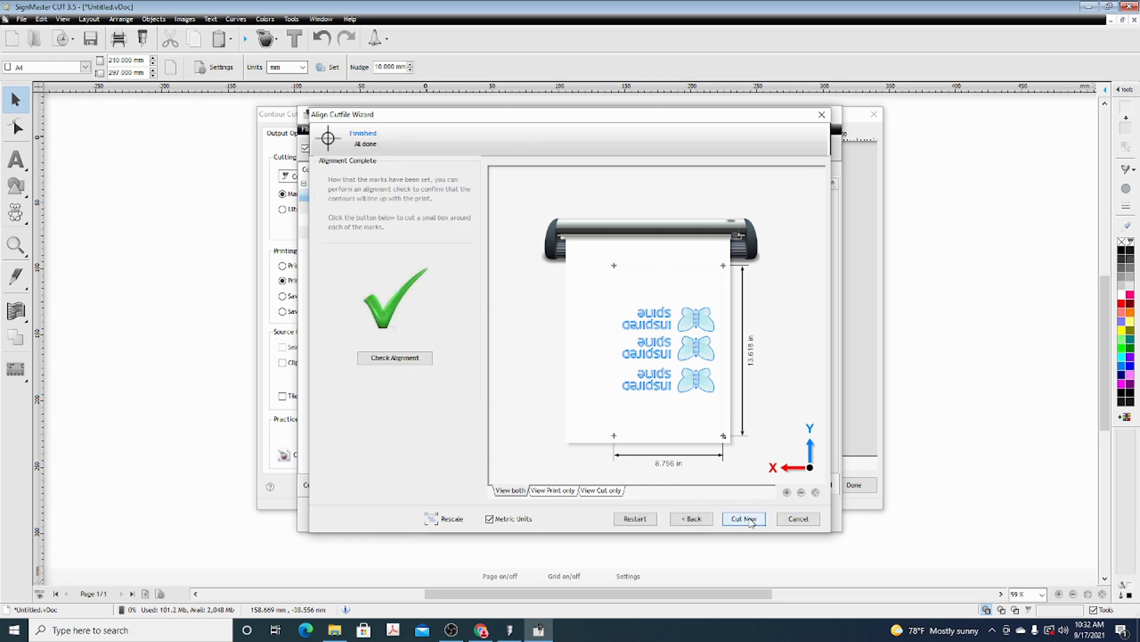